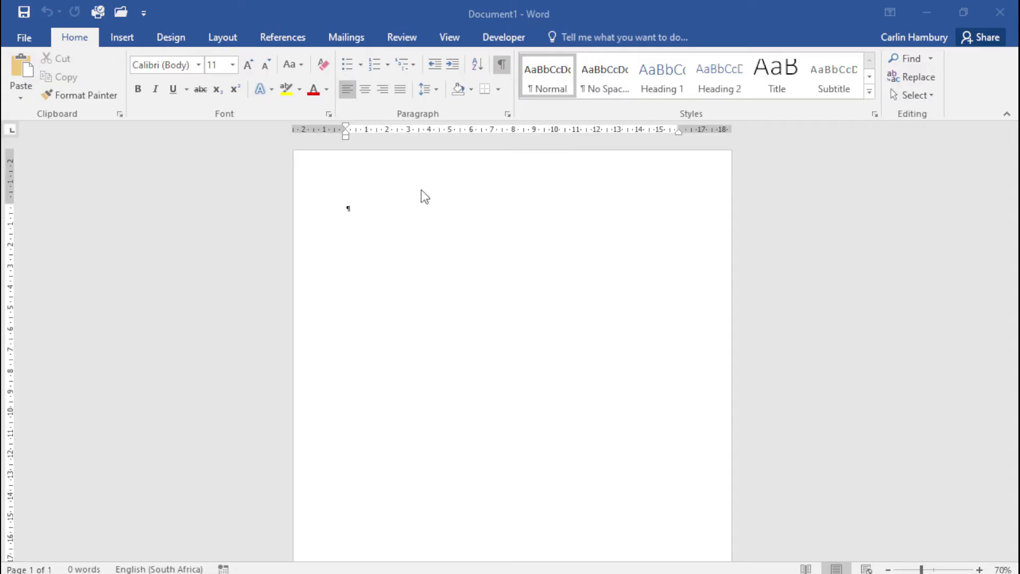
Preview the built-in cover page designs on the Insert tab without adding one to Document1
{"action": "left_click", "coordinate": [131, 38]}
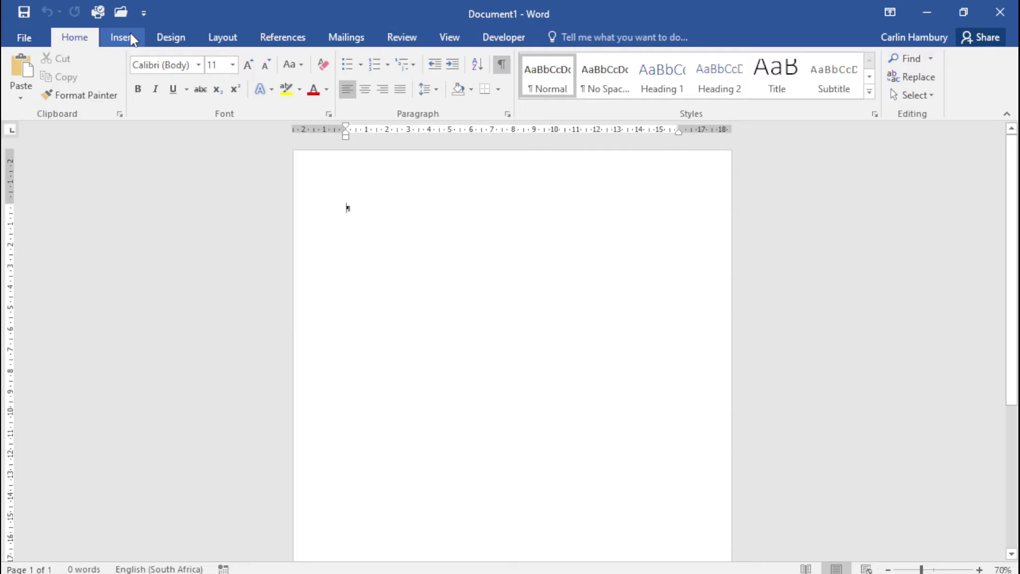
{"action": "left_click", "coordinate": [131, 35]}
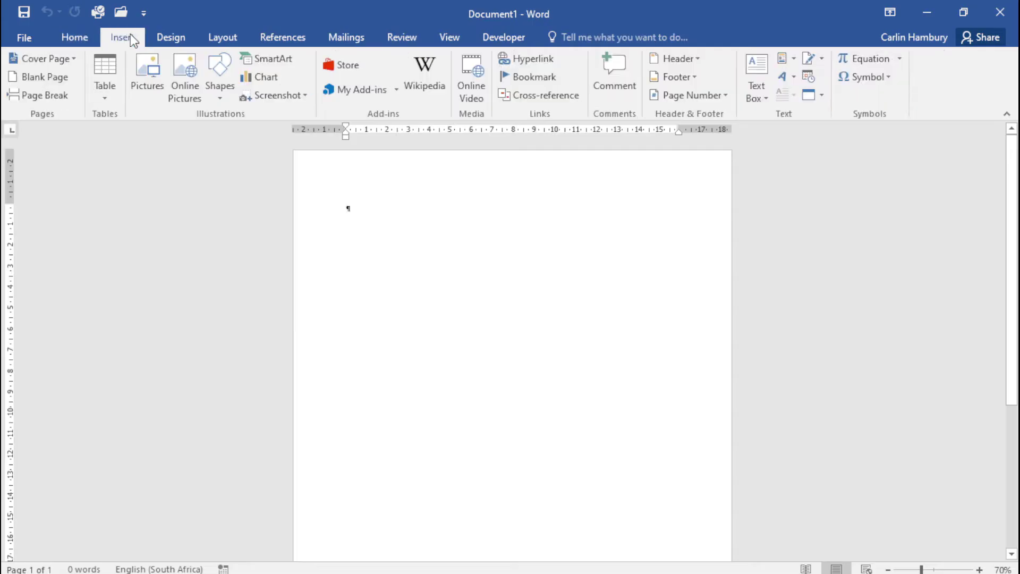
{"action": "left_click", "coordinate": [71, 63]}
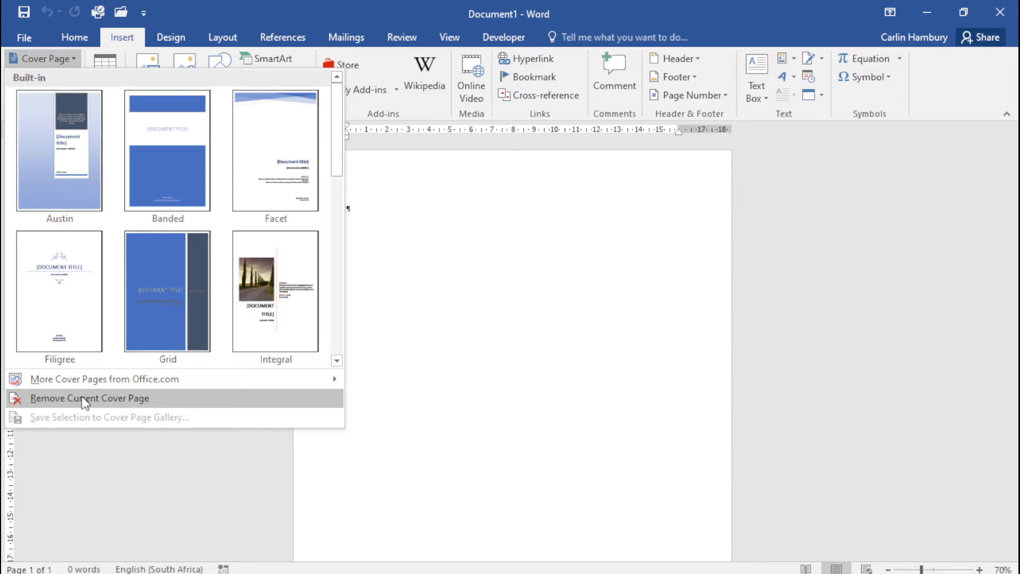
{"action": "left_click", "coordinate": [577, 349]}
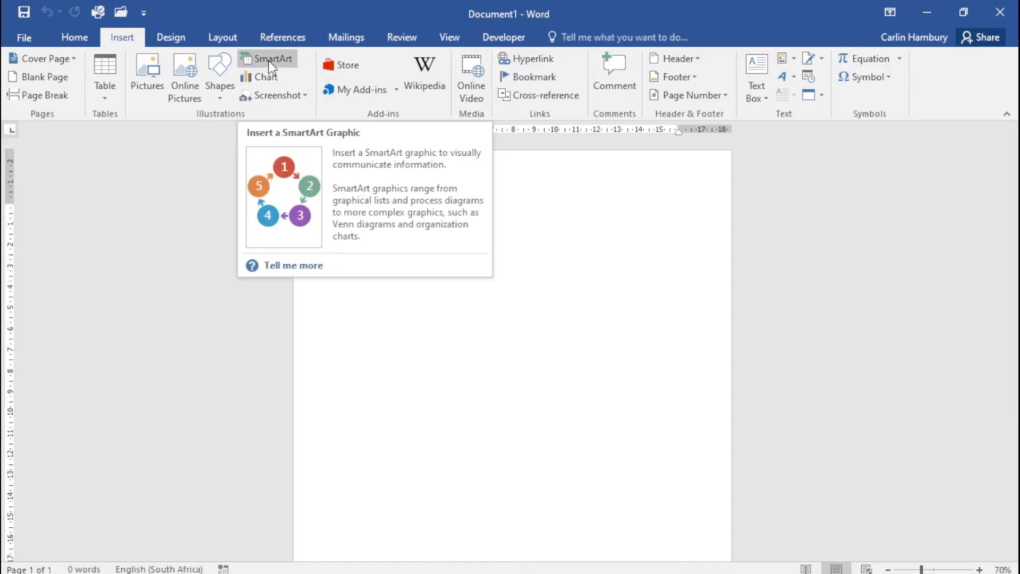
Apply the Berlin theme, then reopen the cover page gallery to see its orange designs
{"action": "left_click", "coordinate": [179, 38]}
{"action": "left_click", "coordinate": [27, 100]}
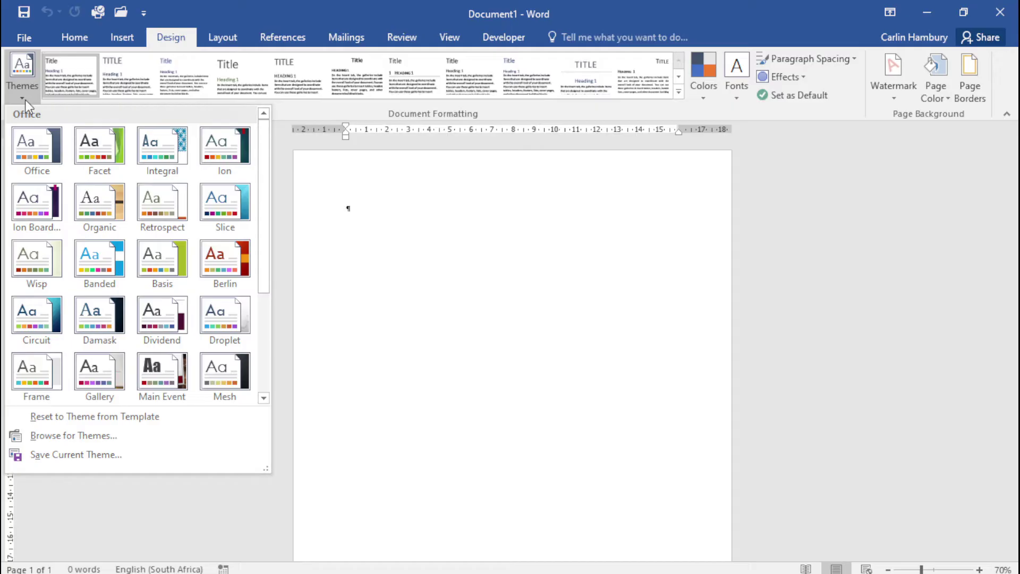
{"action": "left_click", "coordinate": [235, 270]}
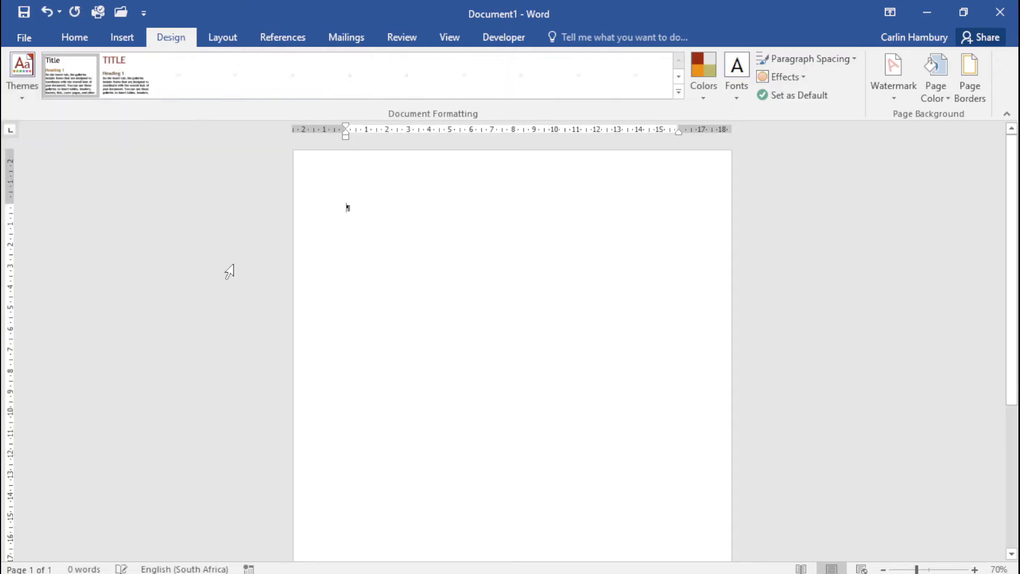
{"action": "left_click", "coordinate": [122, 37]}
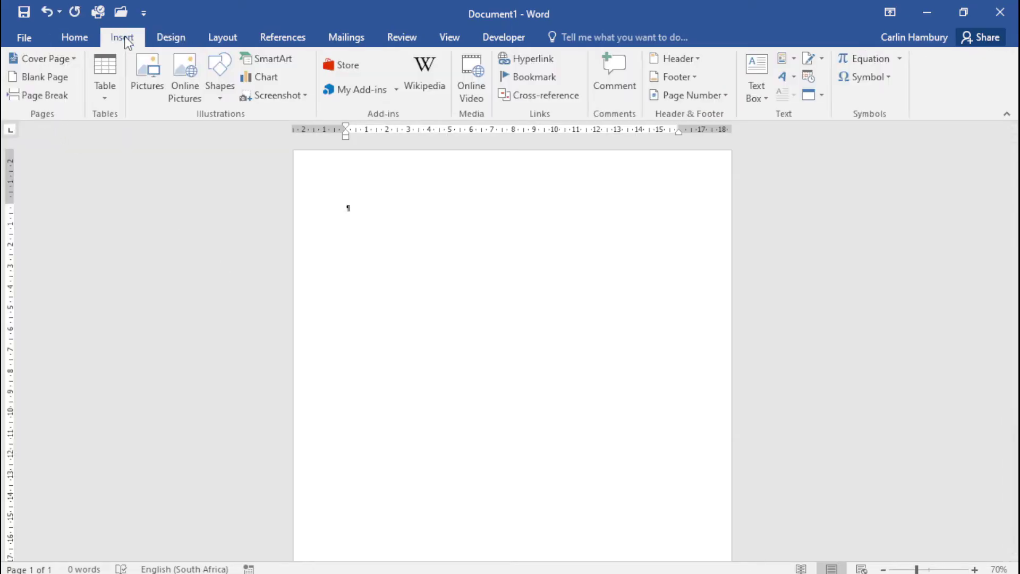
{"action": "left_click", "coordinate": [74, 61]}
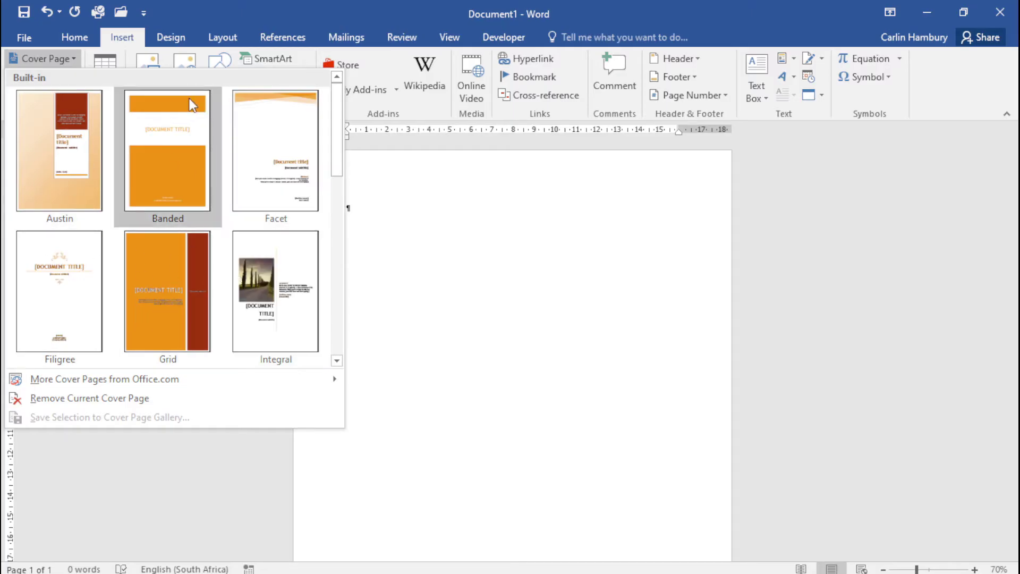
Switch to the Mesh theme and reopen the cover page gallery to see the grey designs
{"action": "left_click", "coordinate": [160, 37]}
{"action": "left_click", "coordinate": [37, 84]}
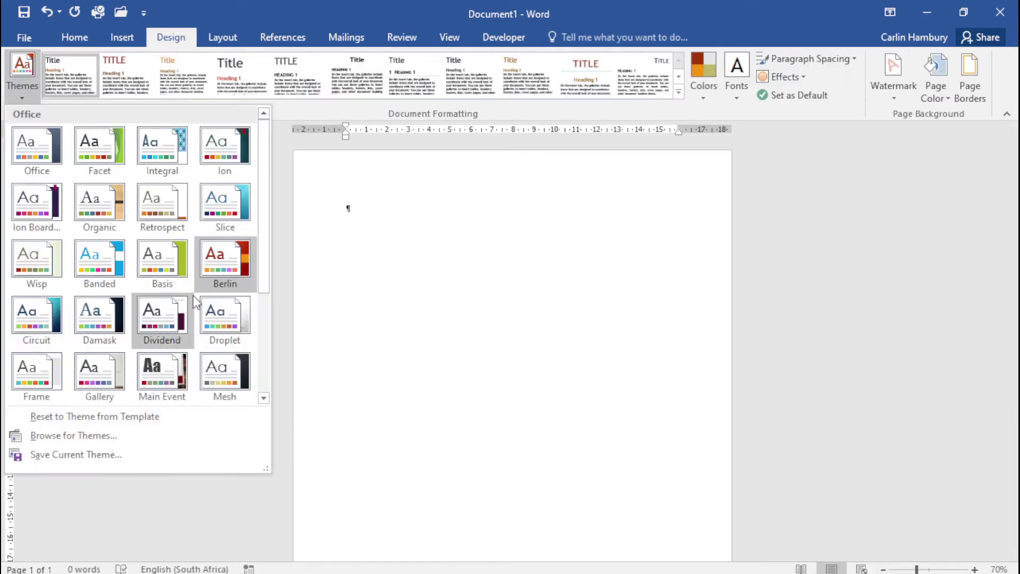
{"action": "left_click", "coordinate": [219, 372]}
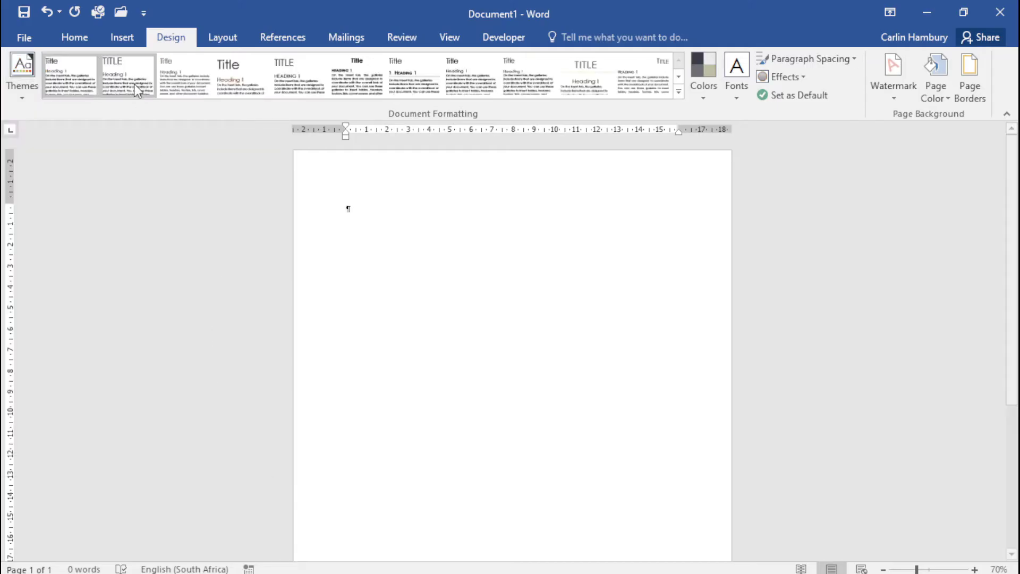
{"action": "left_click", "coordinate": [122, 38]}
{"action": "left_click", "coordinate": [73, 59]}
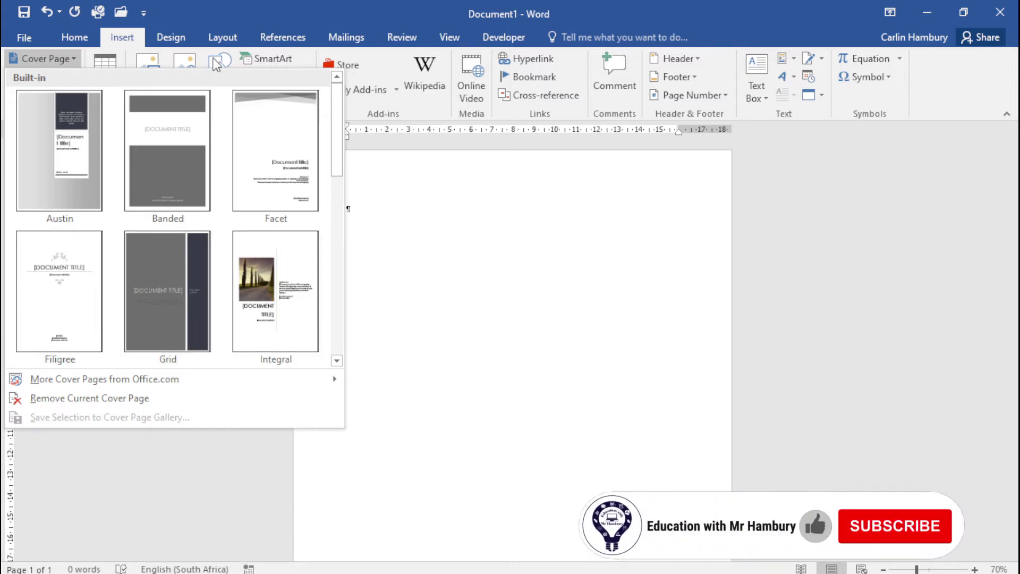
Dismiss the cover page gallery, then enter and exit header editing on the blank page
{"action": "left_click", "coordinate": [519, 228]}
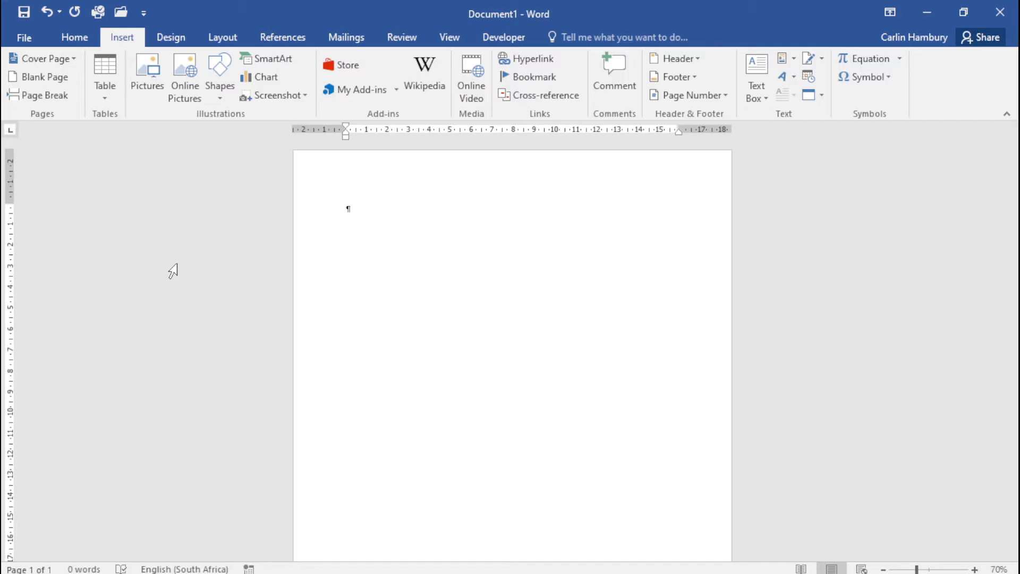
{"action": "double_click", "coordinate": [475, 181]}
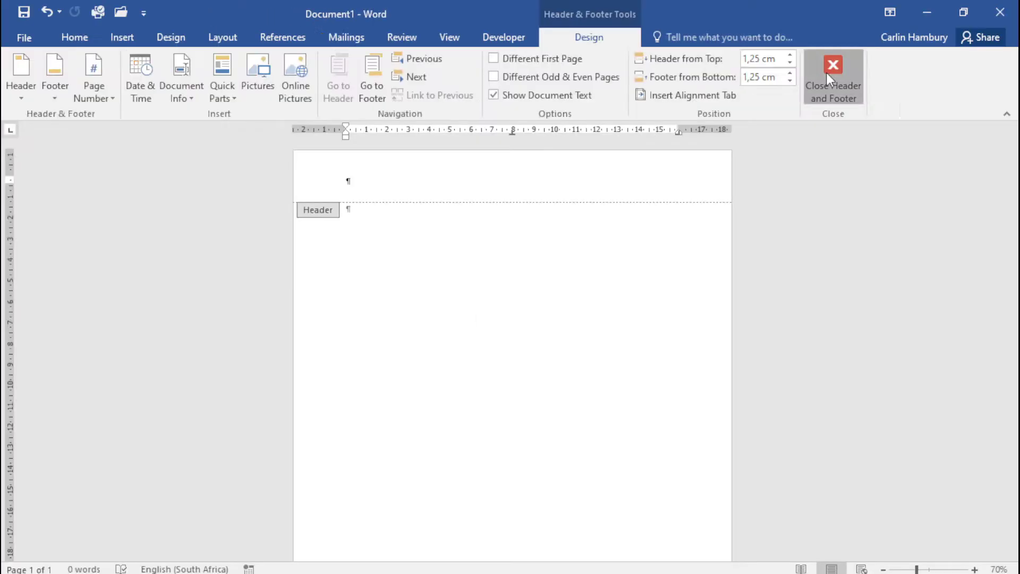
{"action": "left_click", "coordinate": [985, 109]}
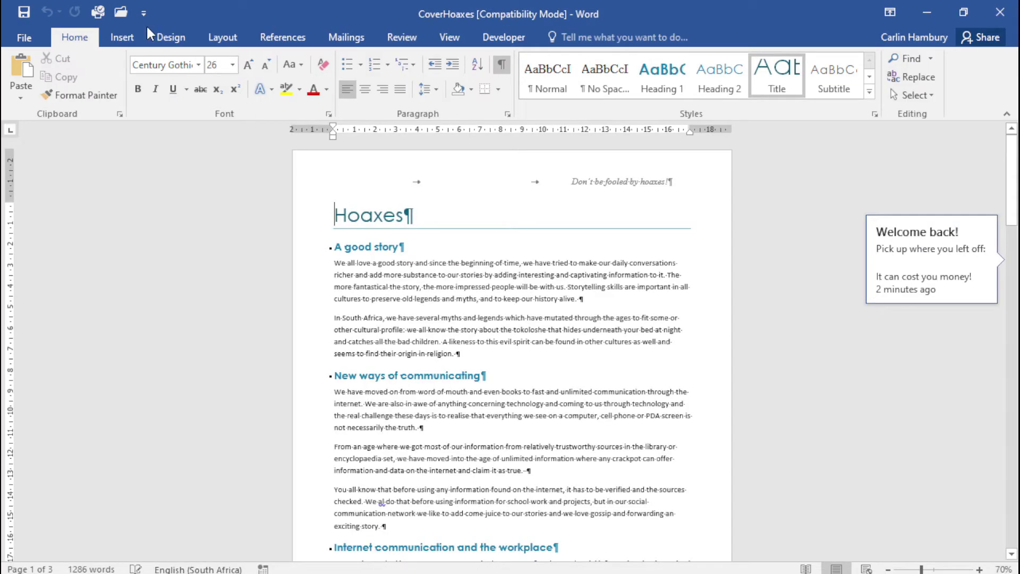
Insert the Grid cover page at the front of CoverHoaxes and scroll through the result
{"action": "left_click", "coordinate": [121, 38]}
{"action": "left_click", "coordinate": [78, 60]}
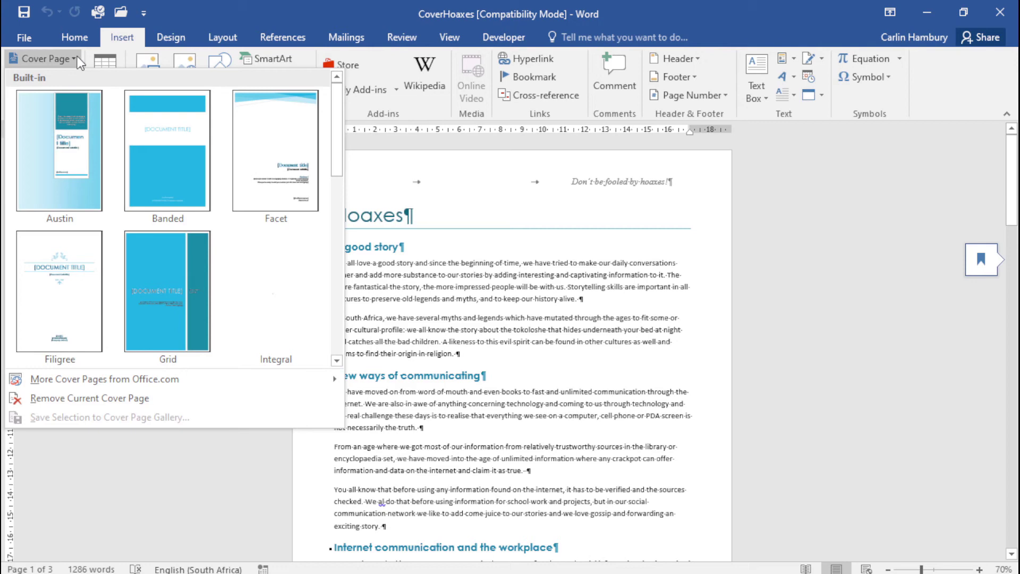
{"action": "left_click", "coordinate": [149, 282]}
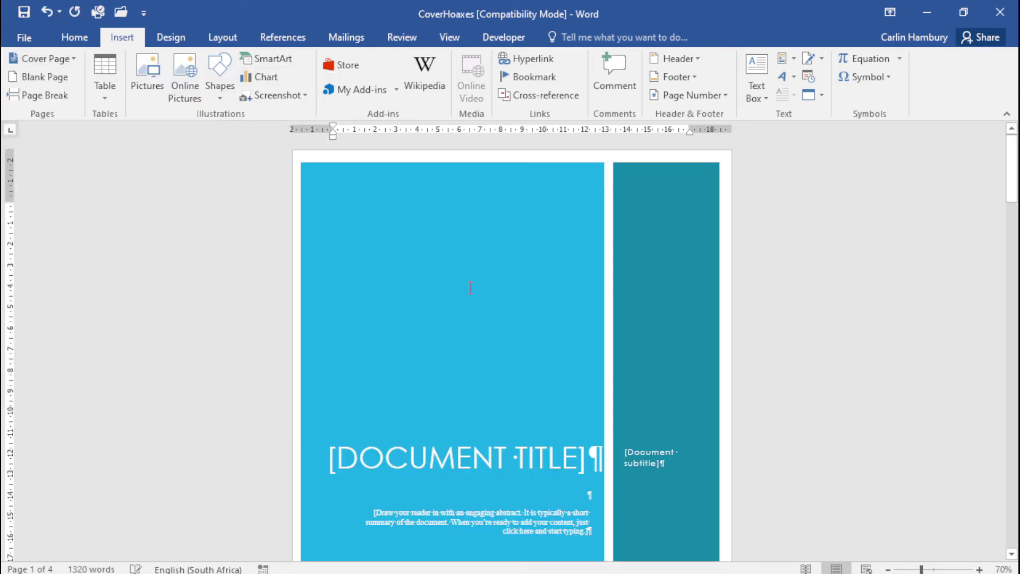
{"action": "scroll", "coordinate": [482, 325], "scroll_direction": "down", "scroll_amount": 10}
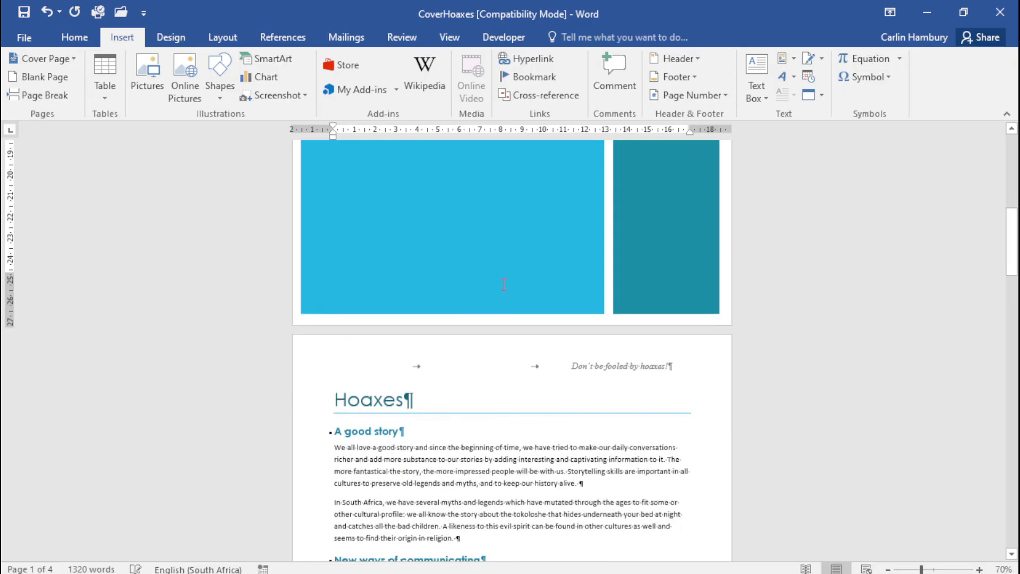
{"action": "scroll", "coordinate": [506, 285], "scroll_direction": "down", "scroll_amount": 10}
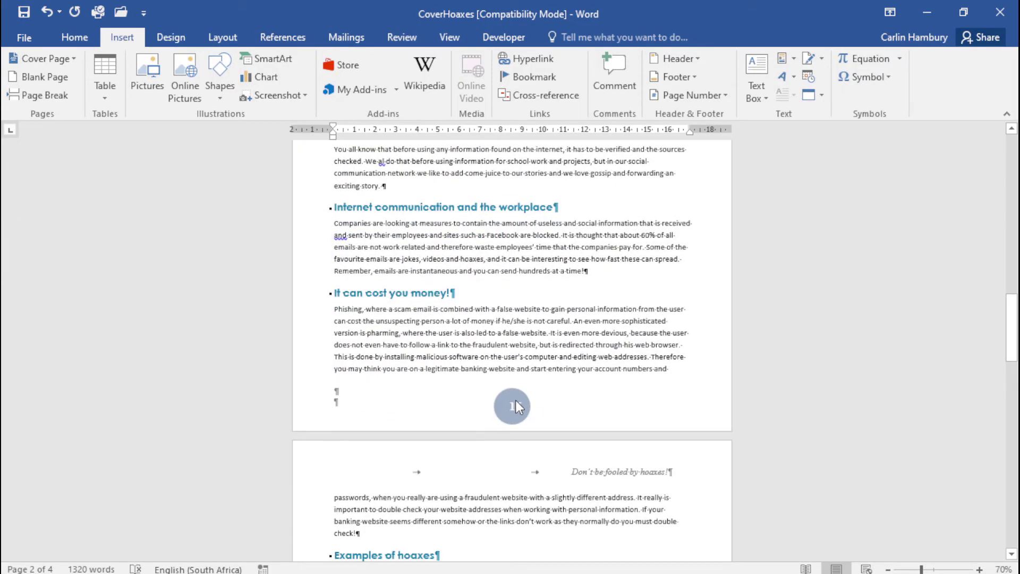
{"action": "scroll", "coordinate": [512, 403], "scroll_direction": "up", "scroll_amount": 5}
{"action": "scroll", "coordinate": [513, 399], "scroll_direction": "up", "scroll_amount": 6}
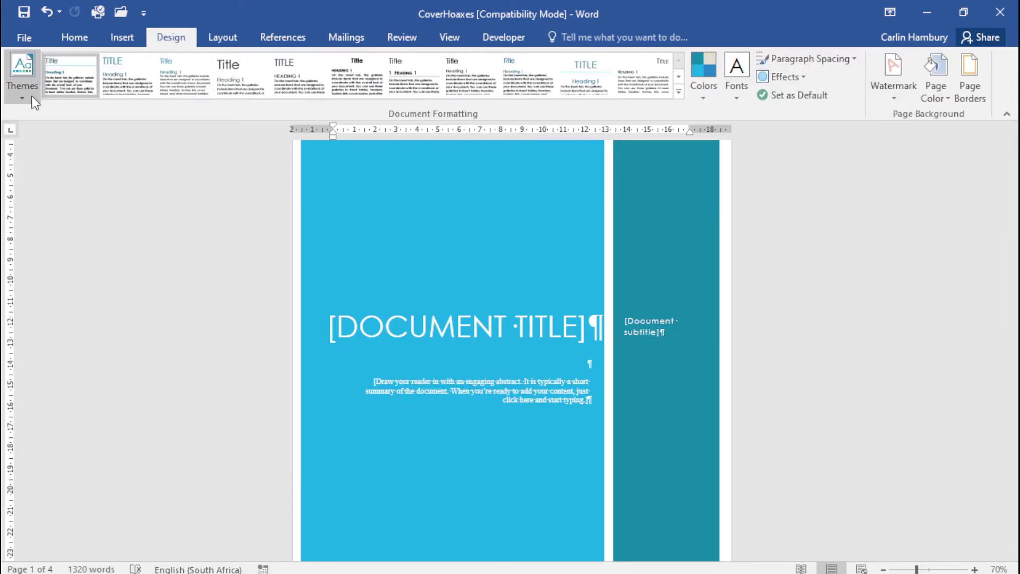
Apply the Berlin theme to CoverHoaxes and scroll down to review it
{"action": "left_click", "coordinate": [30, 97]}
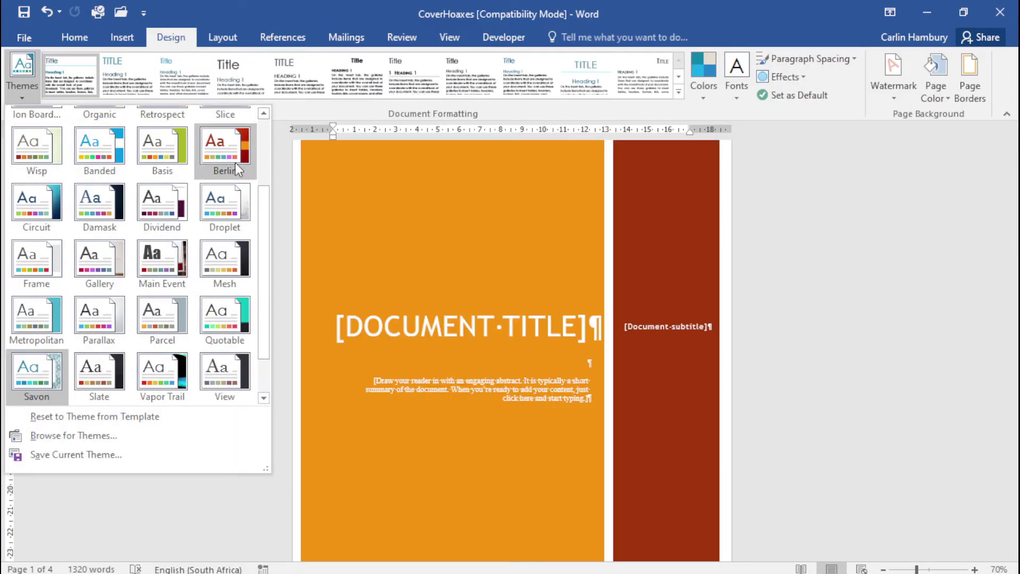
{"action": "left_click", "coordinate": [223, 162]}
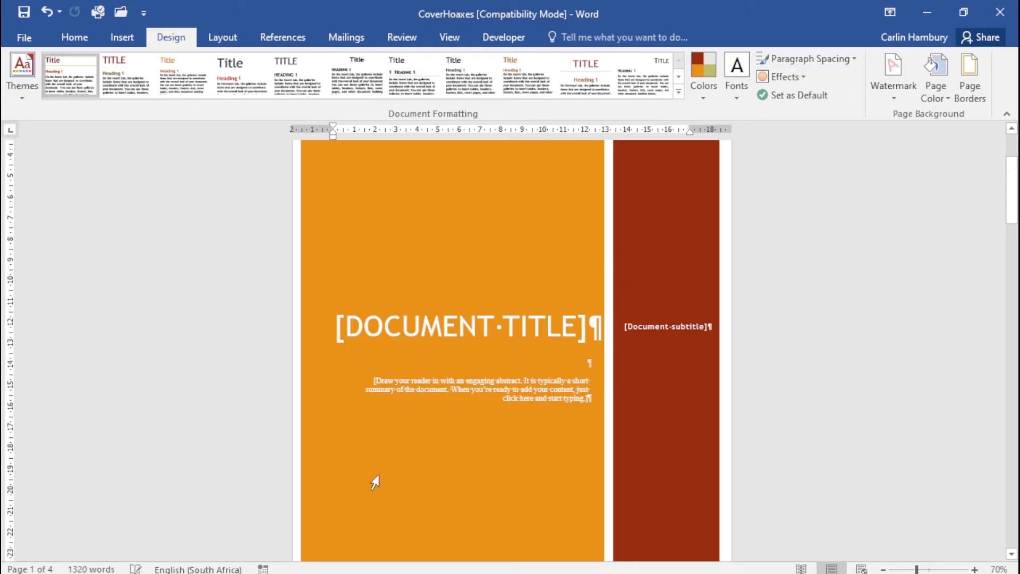
{"action": "scroll", "coordinate": [421, 425], "scroll_direction": "down", "scroll_amount": 5}
{"action": "scroll", "coordinate": [422, 419], "scroll_direction": "down", "scroll_amount": 4}
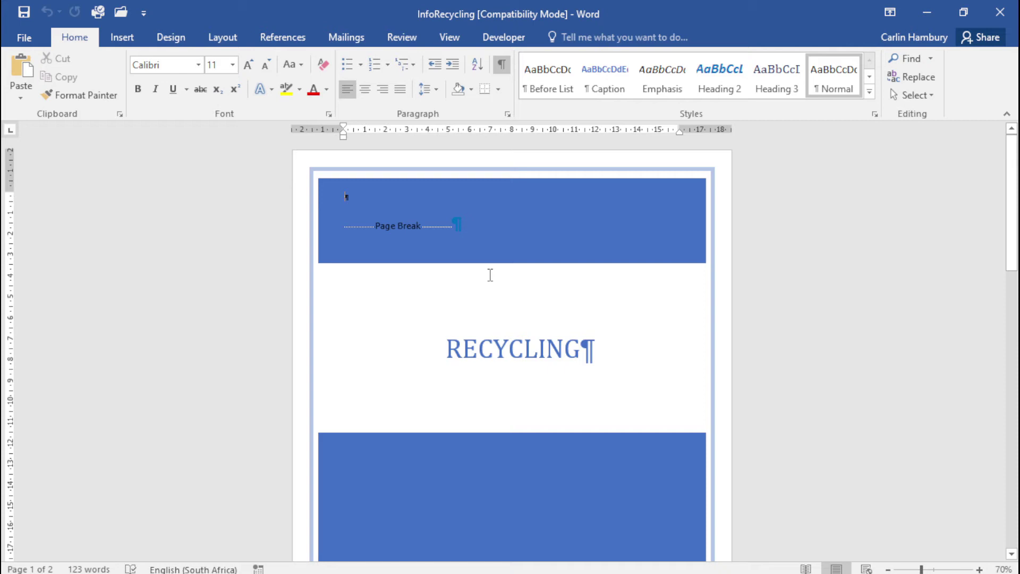
Remove the RECYCLING cover page from InfoRecycling, leaving one page starting with the Recycling heading
{"action": "left_click", "coordinate": [124, 38]}
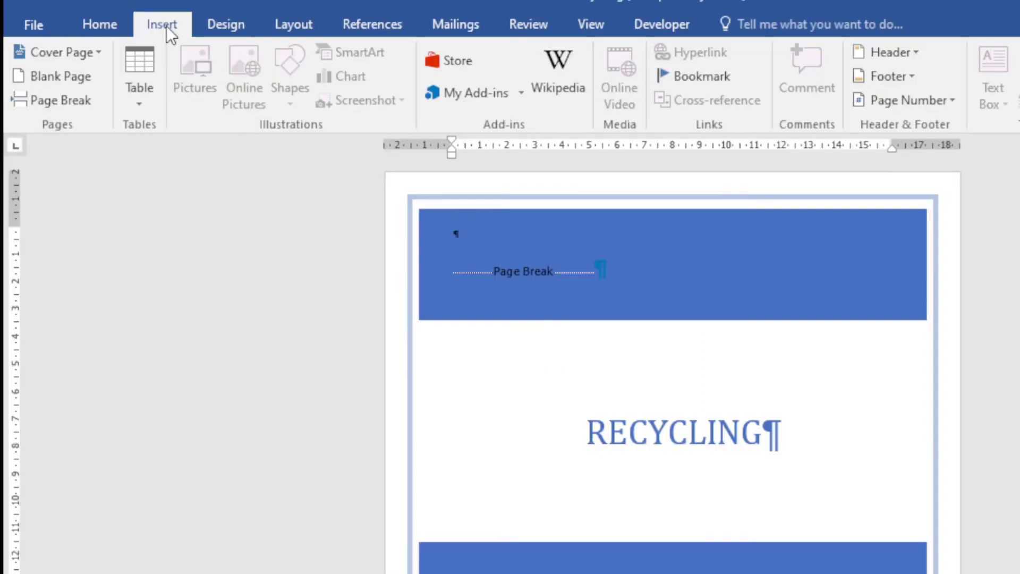
{"action": "left_click", "coordinate": [99, 53]}
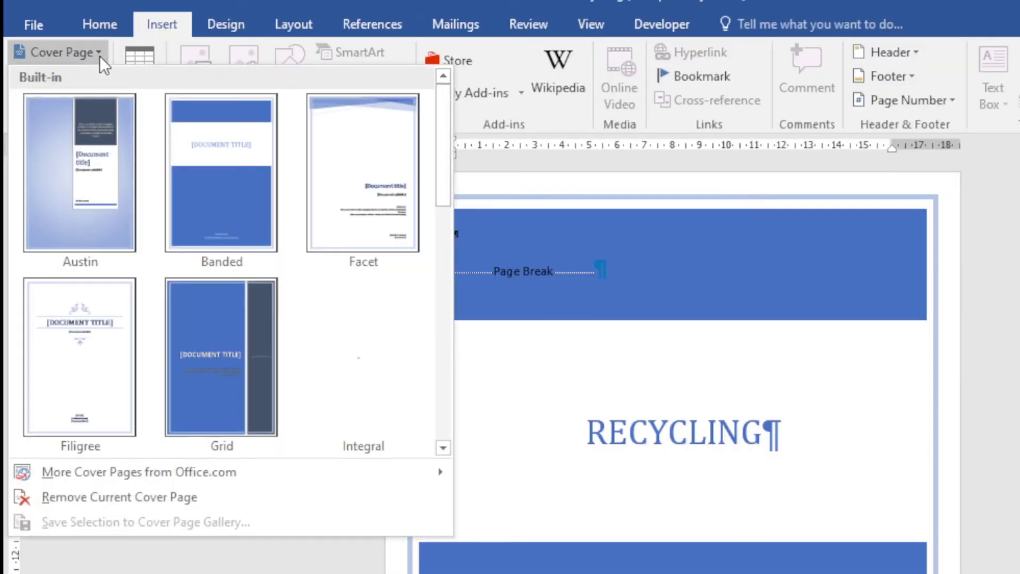
{"action": "left_click", "coordinate": [97, 495]}
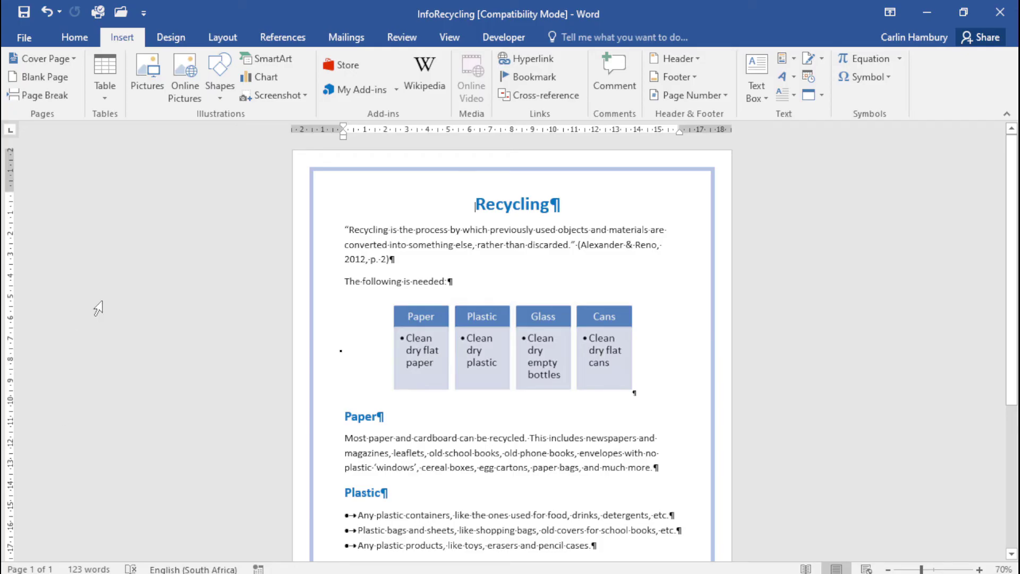
In Page Setup's Layout settings, change the document's vertical alignment from Top to Center
{"action": "left_click", "coordinate": [220, 42]}
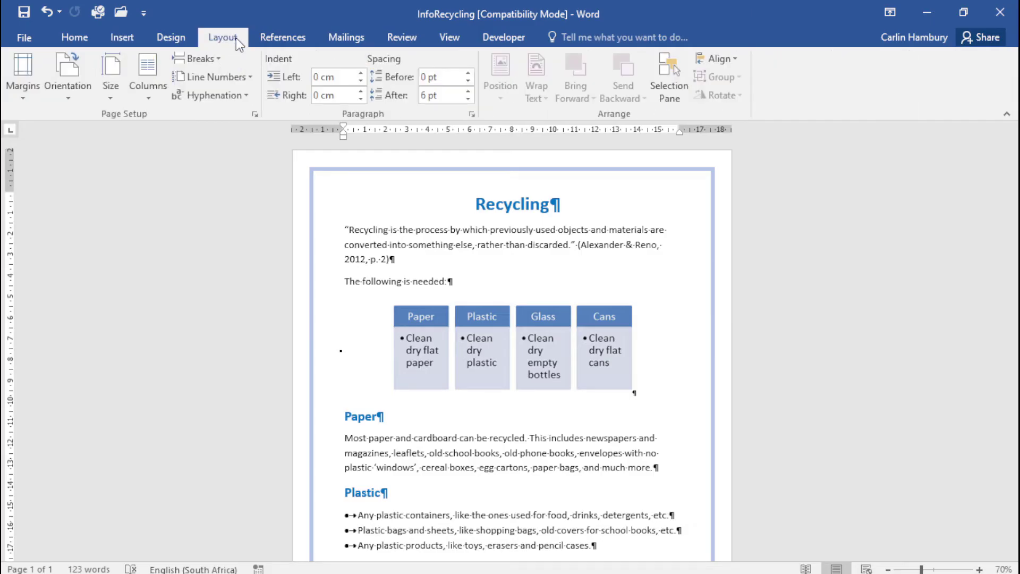
{"action": "left_click", "coordinate": [255, 114]}
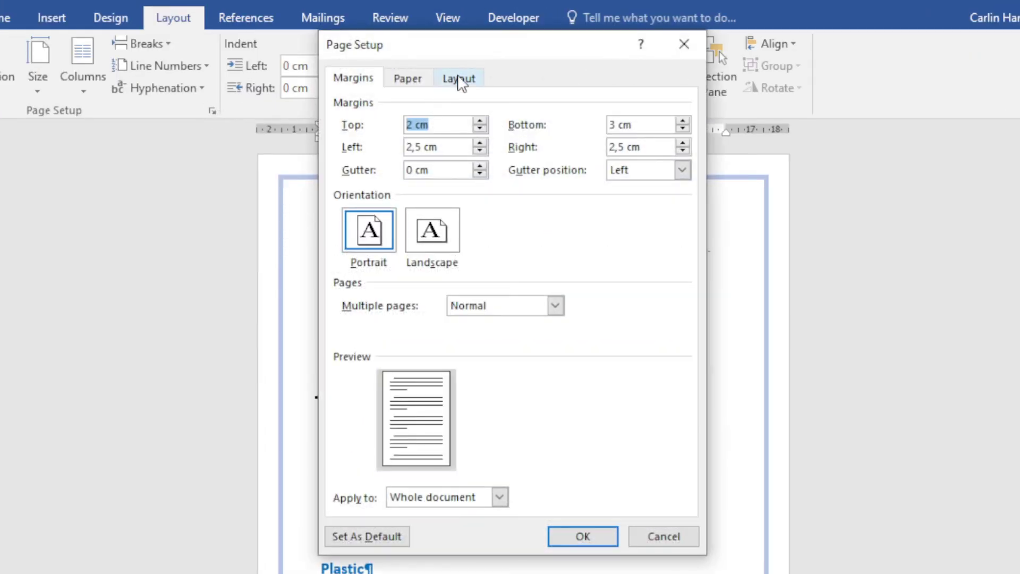
{"action": "left_click", "coordinate": [459, 79]}
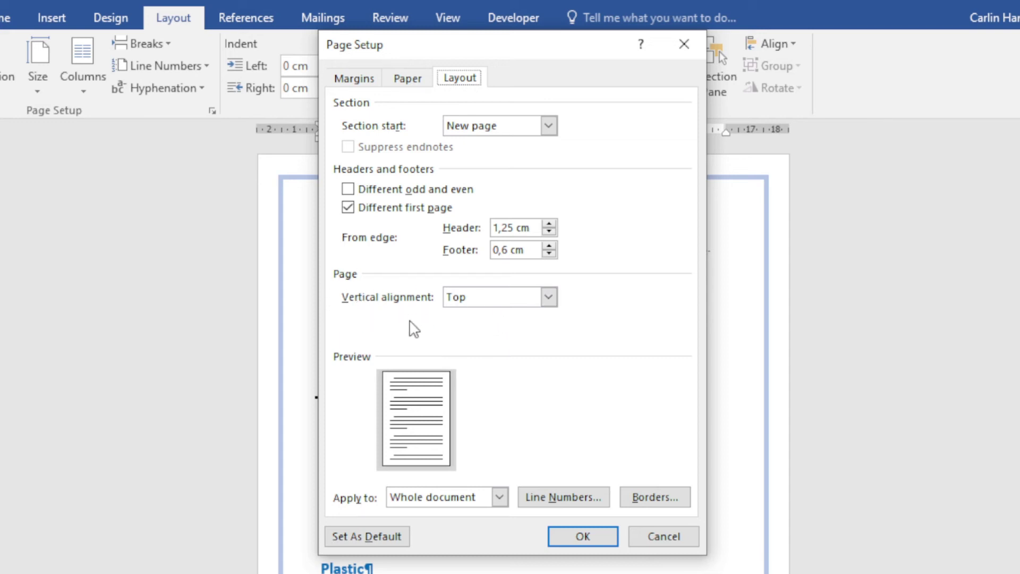
{"action": "left_click", "coordinate": [487, 303]}
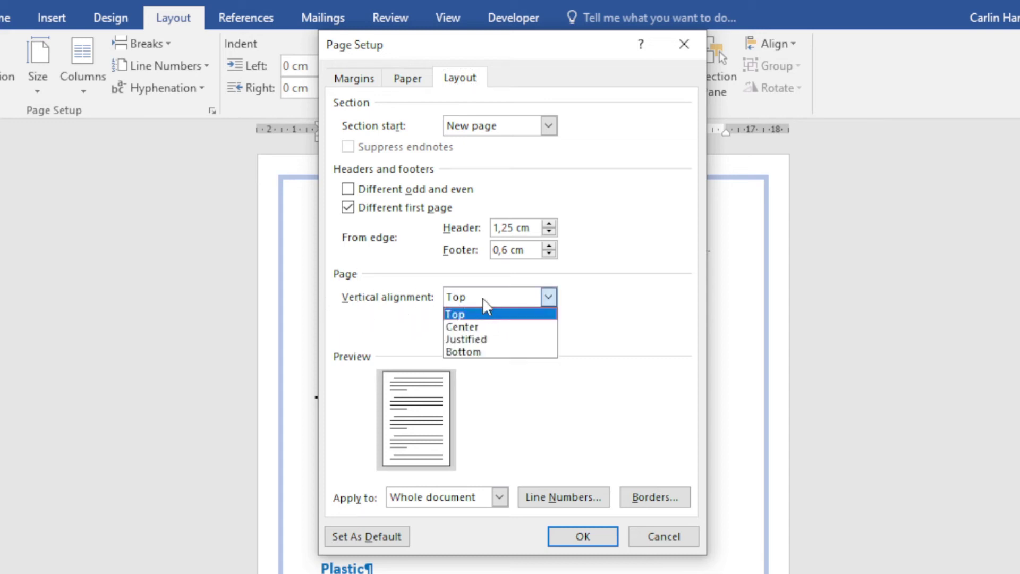
{"action": "left_click", "coordinate": [486, 326]}
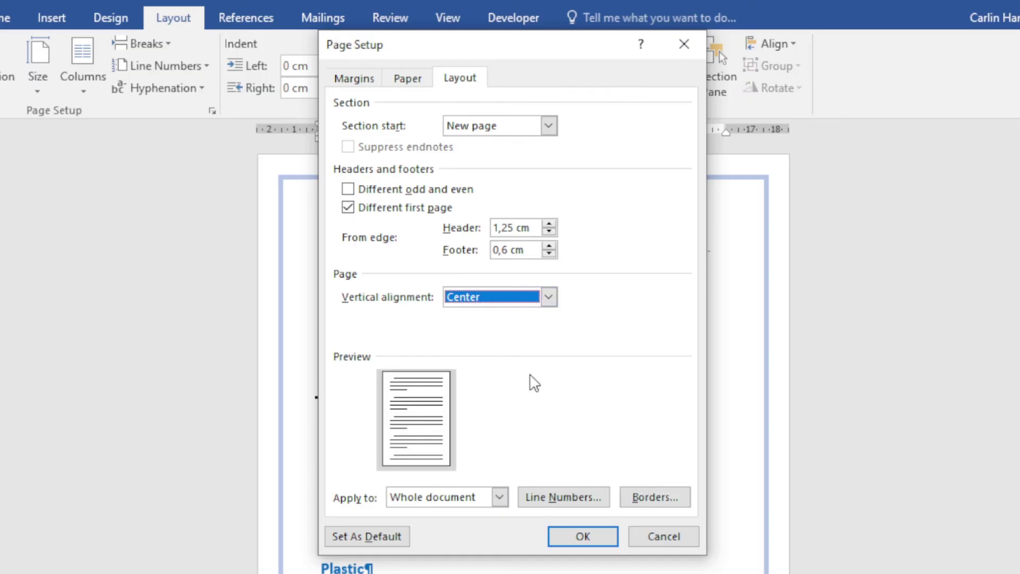
Set the page border's top and bottom margins to 30 pt from the page edge
{"action": "left_click", "coordinate": [650, 508]}
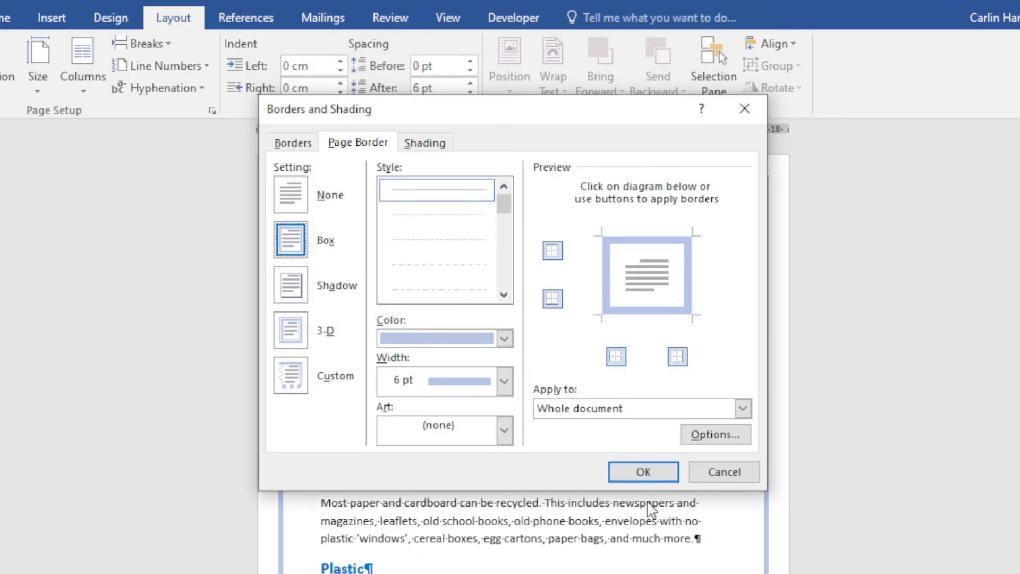
{"action": "left_click", "coordinate": [707, 437]}
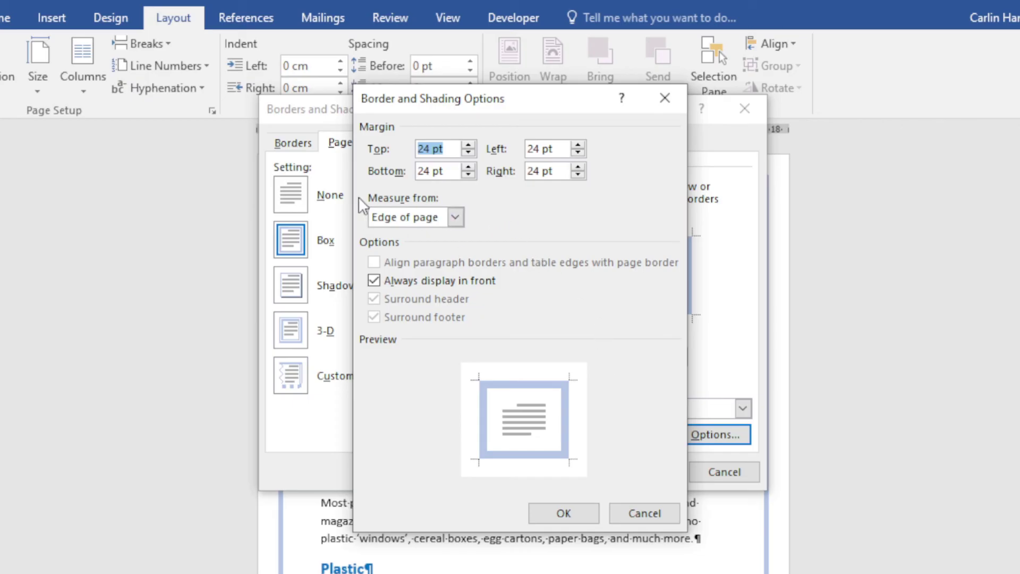
{"action": "left_click", "coordinate": [468, 144]}
{"action": "left_click", "coordinate": [469, 144]}
{"action": "left_click", "coordinate": [469, 143]}
{"action": "left_click", "coordinate": [469, 144]}
{"action": "left_click", "coordinate": [469, 144]}
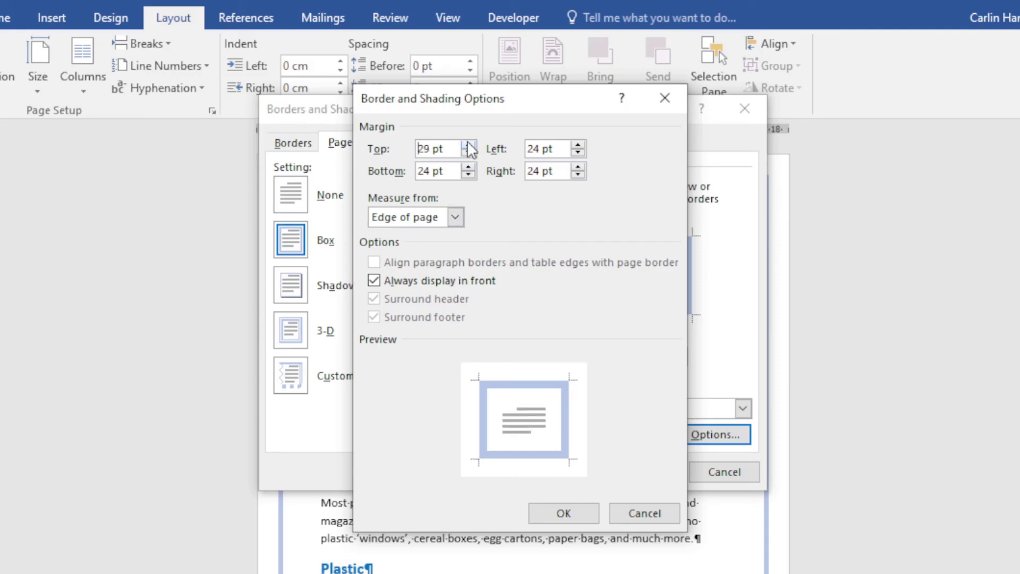
{"action": "left_click", "coordinate": [469, 144]}
{"action": "left_click", "coordinate": [469, 166]}
{"action": "left_click", "coordinate": [469, 167]}
{"action": "left_click", "coordinate": [469, 166]}
{"action": "left_click", "coordinate": [469, 167]}
{"action": "left_click", "coordinate": [469, 167]}
{"action": "left_click", "coordinate": [469, 167]}
Set the border's left and right margins to 30 pt and confirm the border options
{"action": "left_click", "coordinate": [578, 145]}
{"action": "left_click", "coordinate": [578, 145]}
{"action": "left_click", "coordinate": [577, 145]}
{"action": "left_click", "coordinate": [577, 145]}
{"action": "left_click", "coordinate": [578, 145]}
{"action": "left_click", "coordinate": [577, 145]}
{"action": "left_click", "coordinate": [583, 167]}
{"action": "left_click", "coordinate": [583, 167]}
{"action": "left_click", "coordinate": [583, 167]}
{"action": "left_click", "coordinate": [583, 167]}
{"action": "left_click", "coordinate": [583, 166]}
{"action": "left_click", "coordinate": [583, 167]}
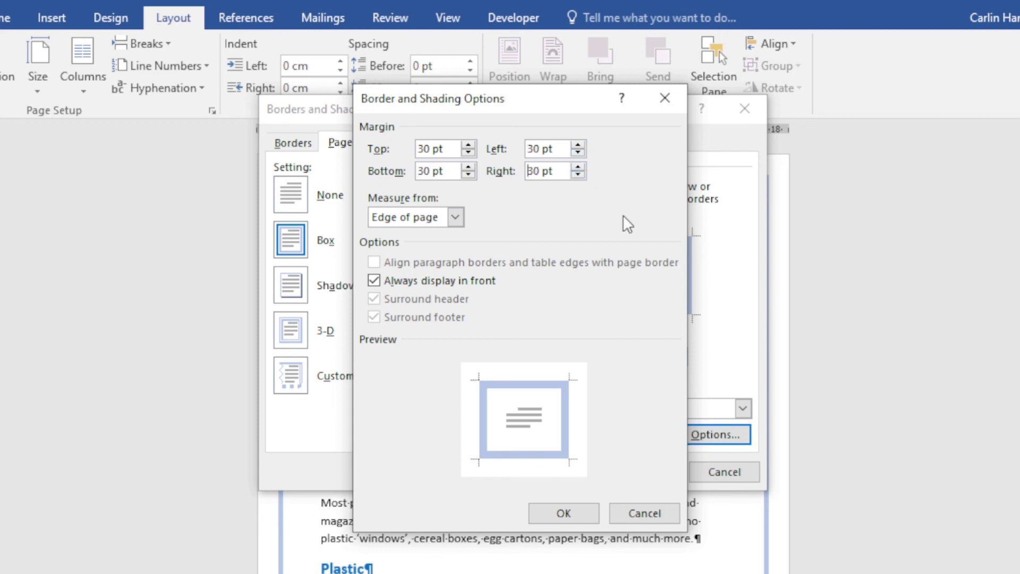
{"action": "left_click", "coordinate": [571, 515]}
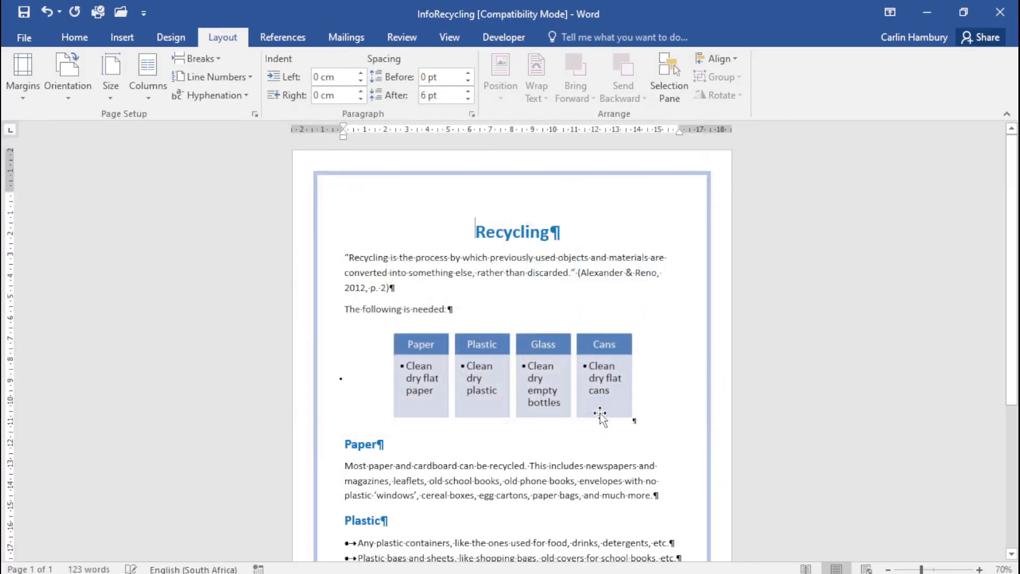